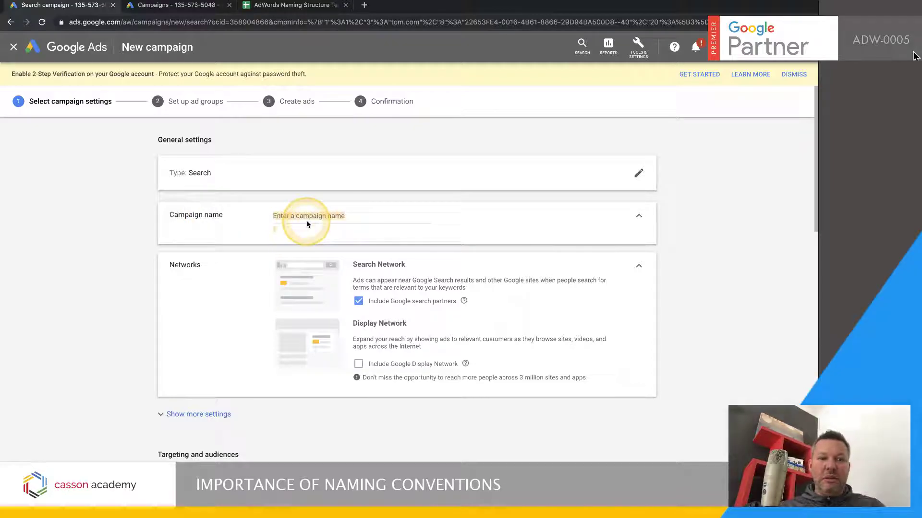
click(348, 216)
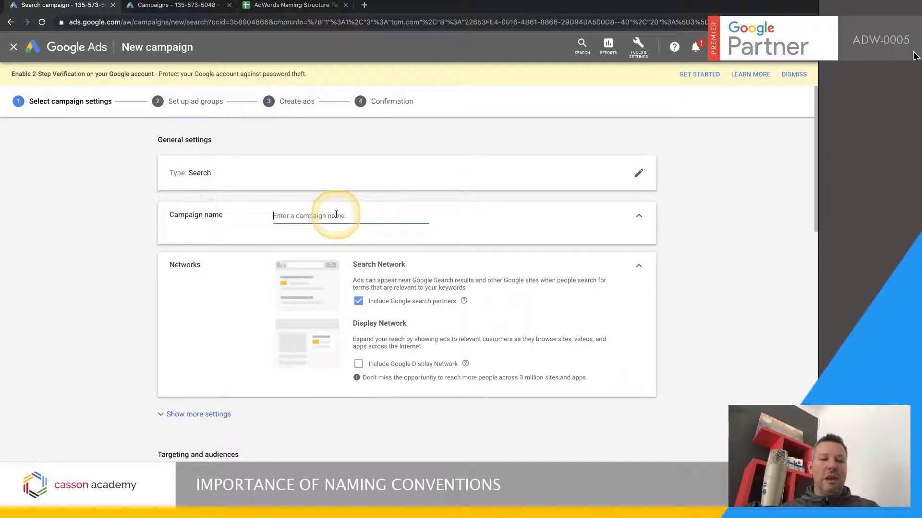
text(CAmpgain)
drag(336, 216, 256, 218)
key(BackSpace)
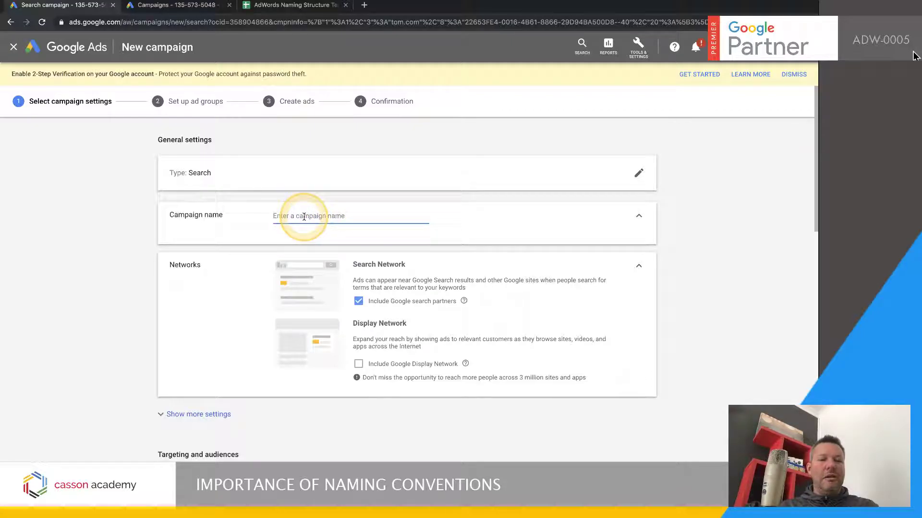
Switch to the AdWords naming structure spreadsheet and enter the network codes S-, D-, V- and M- in A16 through A19
click(302, 5)
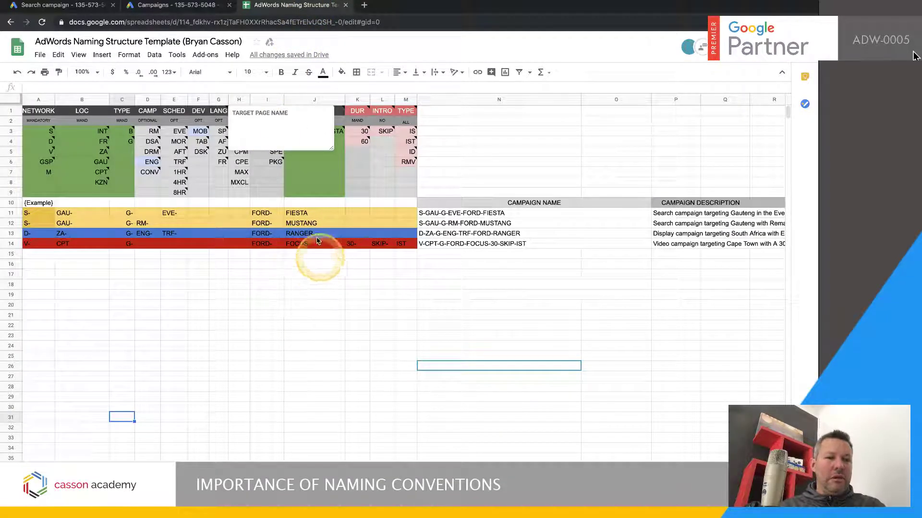
click(239, 315)
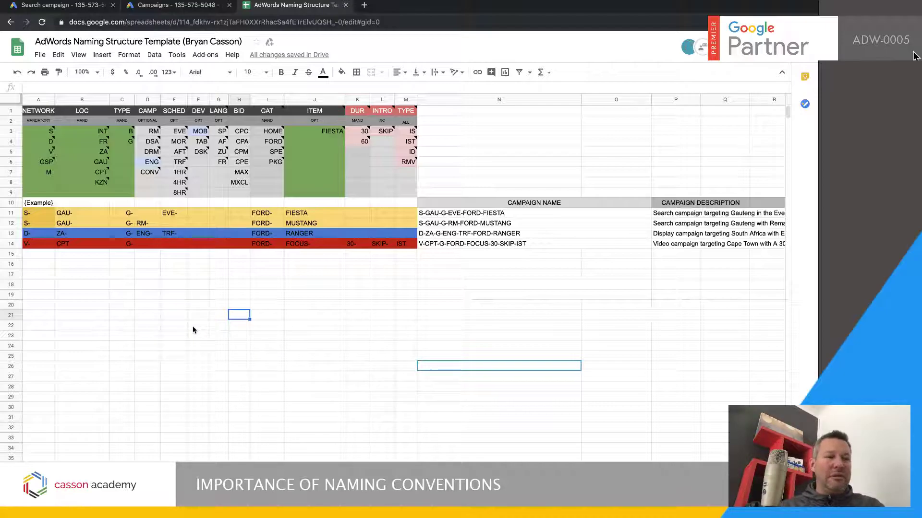
click(43, 265)
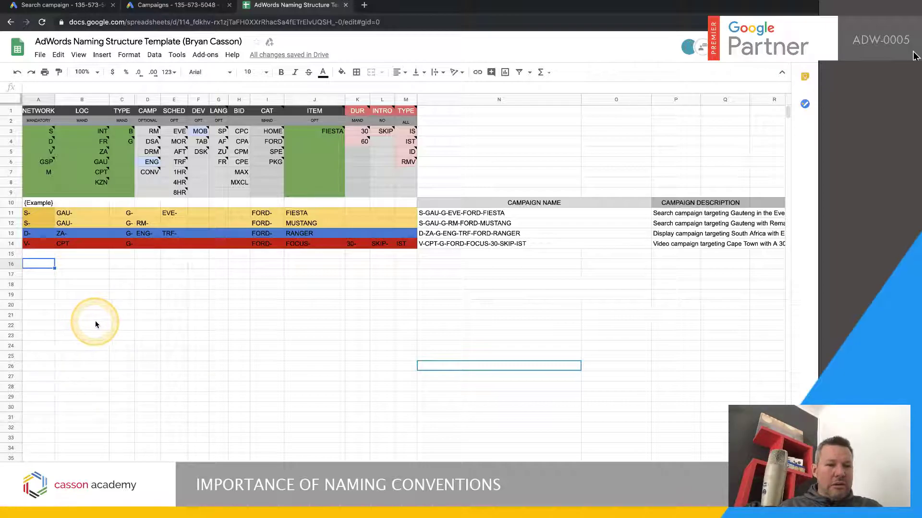
text(S)
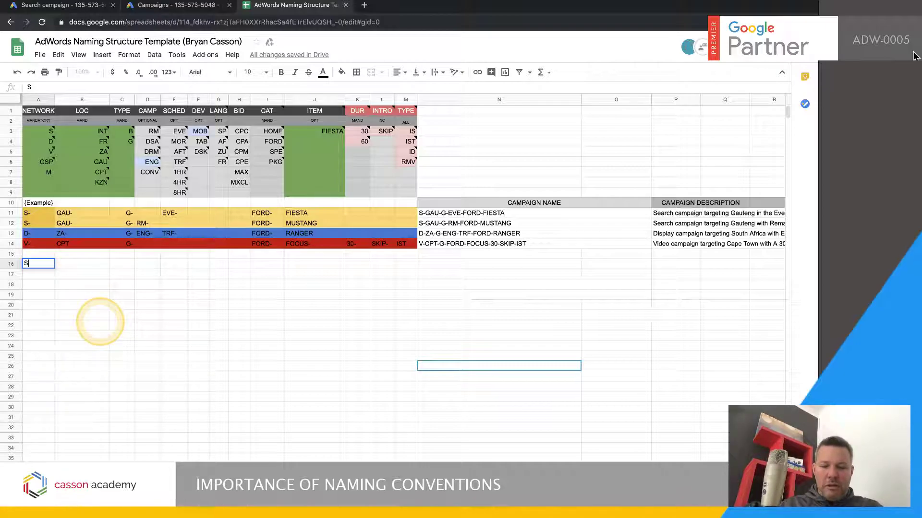
text(-)
key(Return)
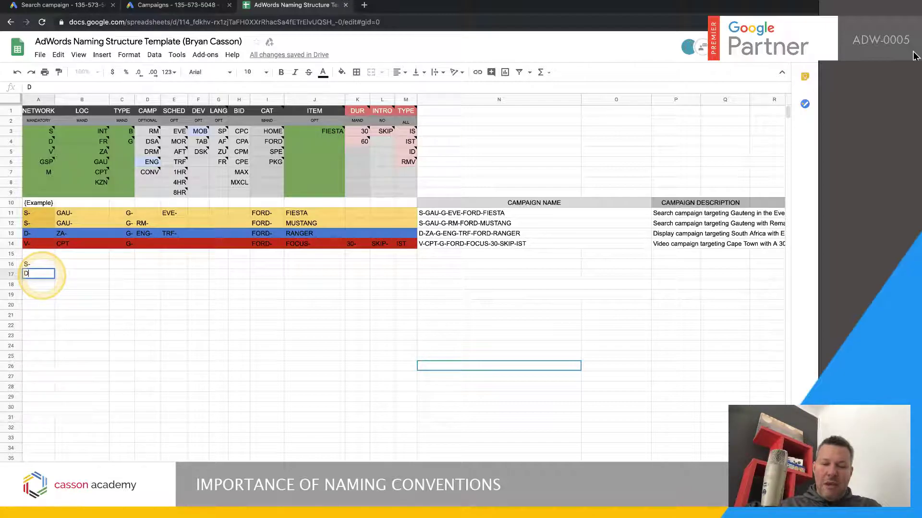
text(D-)
key(Return)
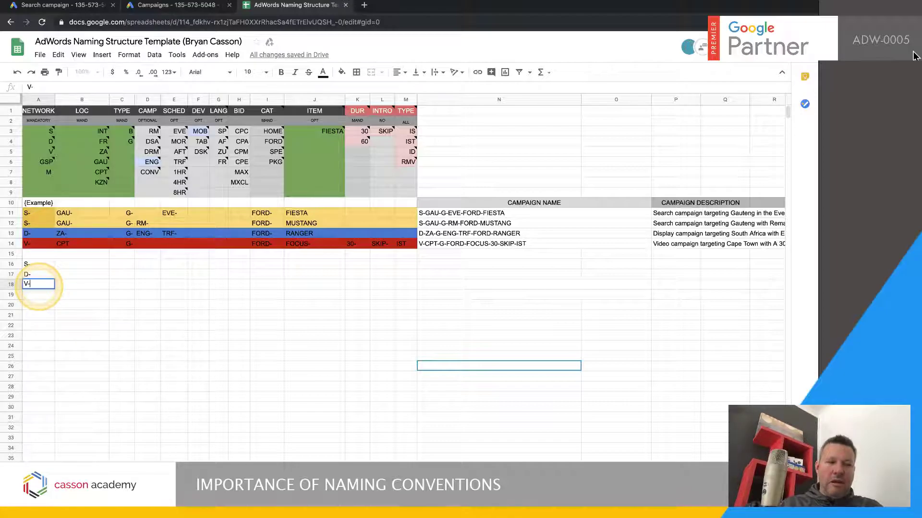
key(Return)
text(M-)
click(76, 356)
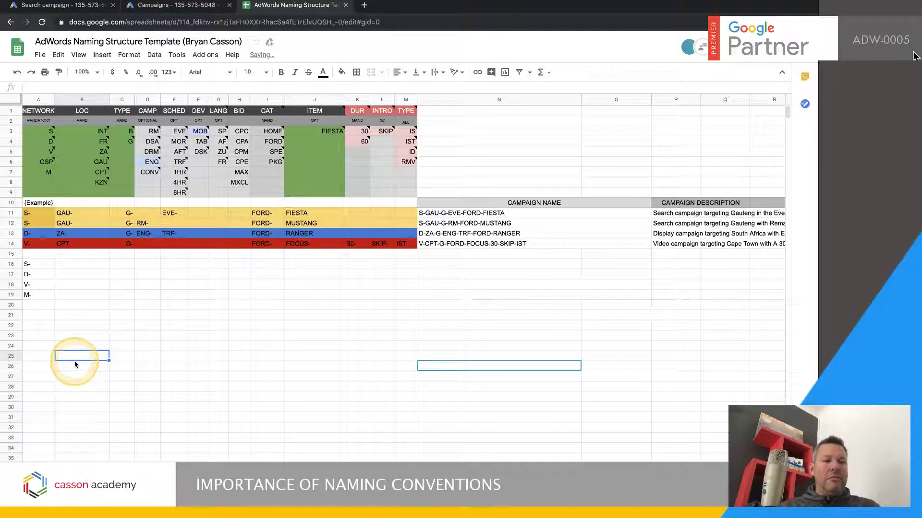
click(31, 306)
text(S-)
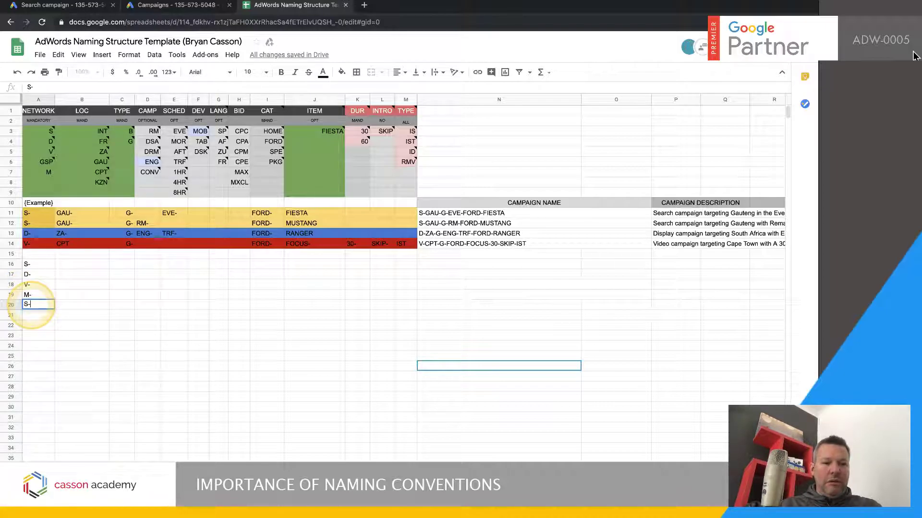
click(58, 365)
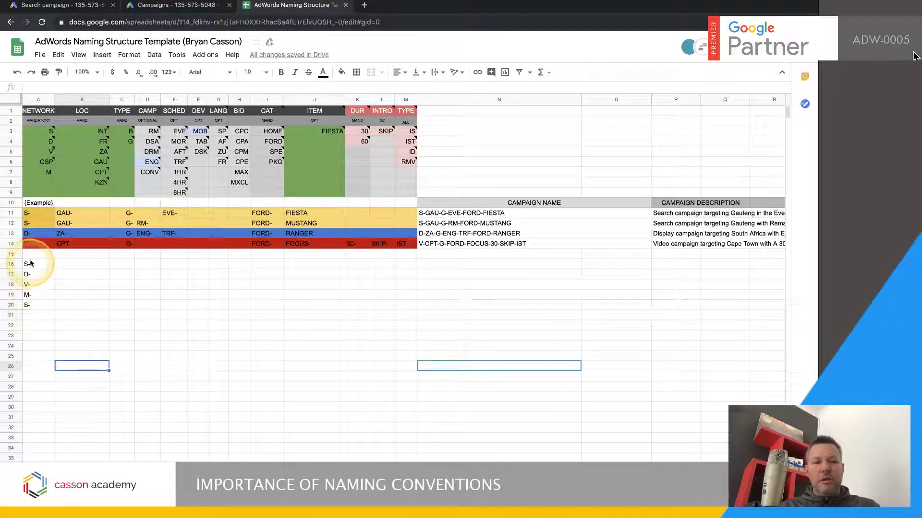
click(35, 305)
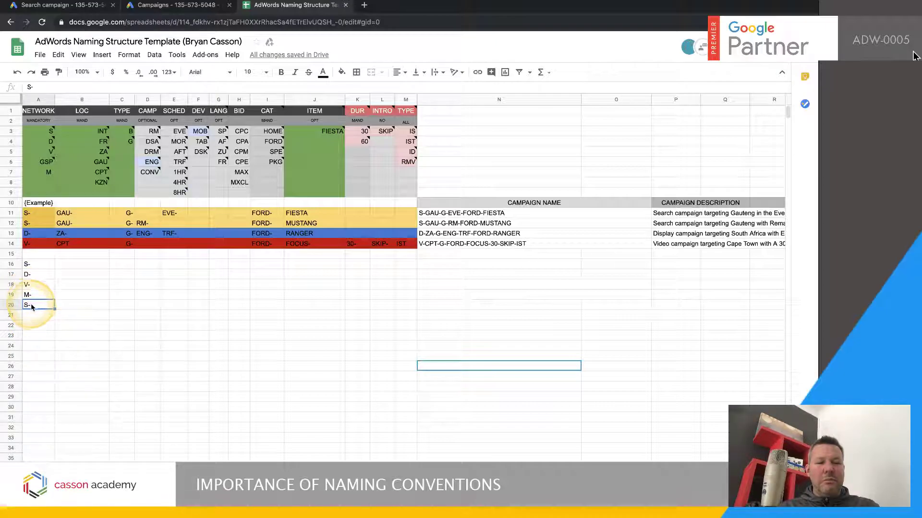
key(Delete)
click(62, 363)
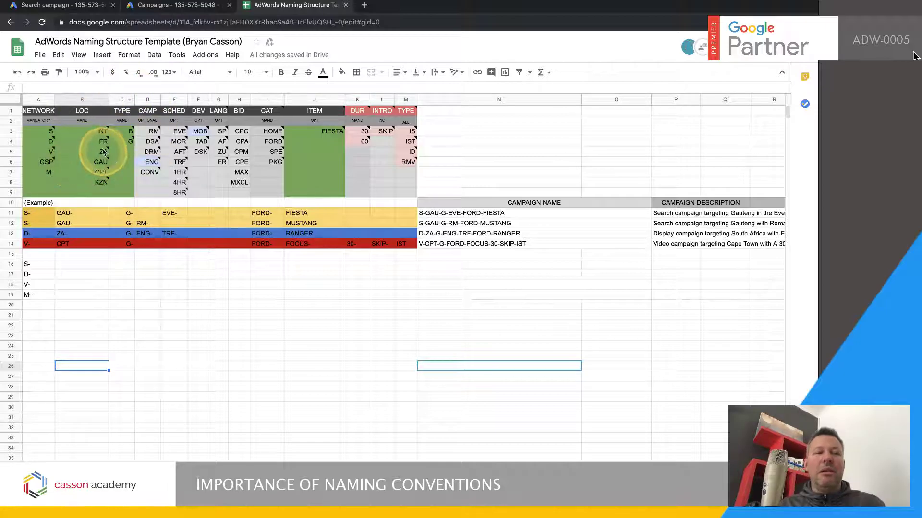
Enter the location codes ZA-, JP- and INT- in cells B16 through B18
mouse_move(103, 152)
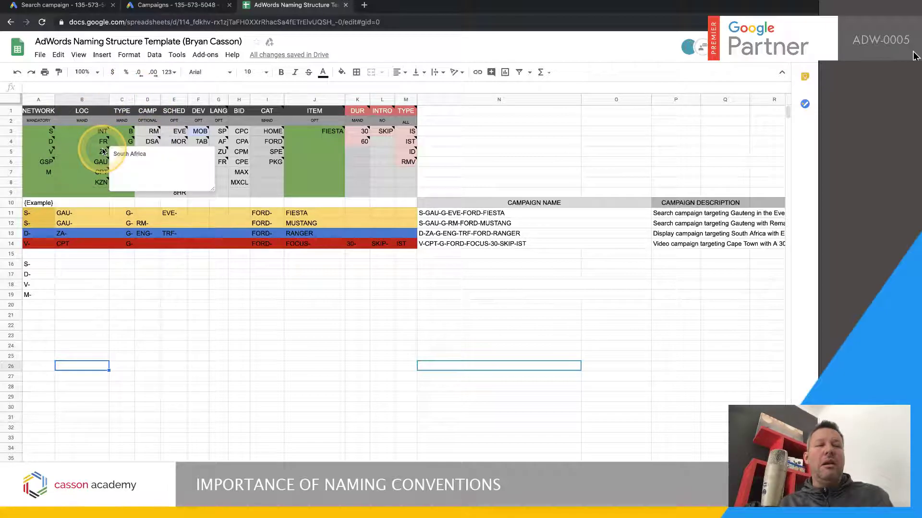
click(82, 267)
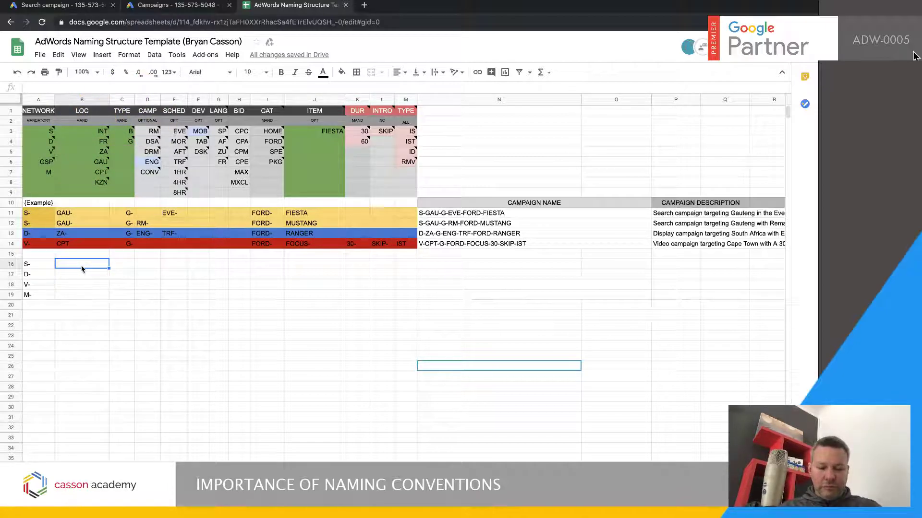
text(ZA)
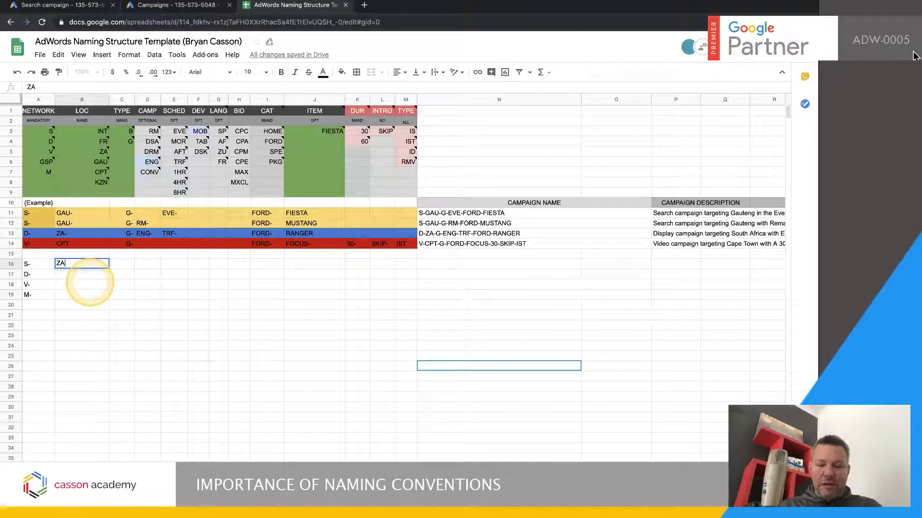
text(-)
click(122, 341)
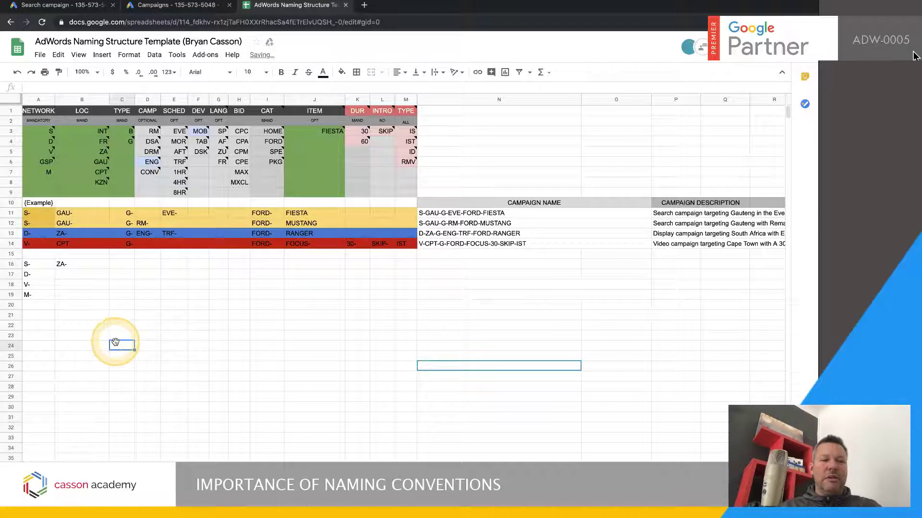
click(80, 278)
text(JP)
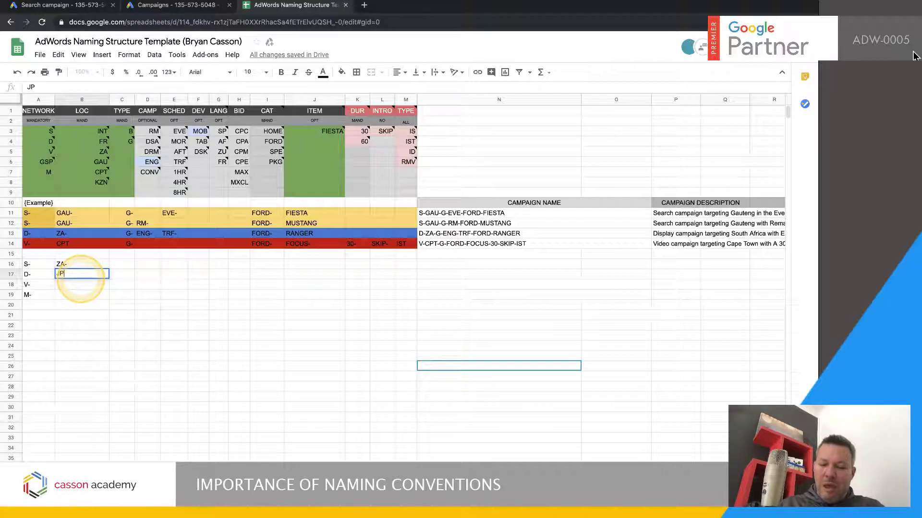
text(-)
click(102, 338)
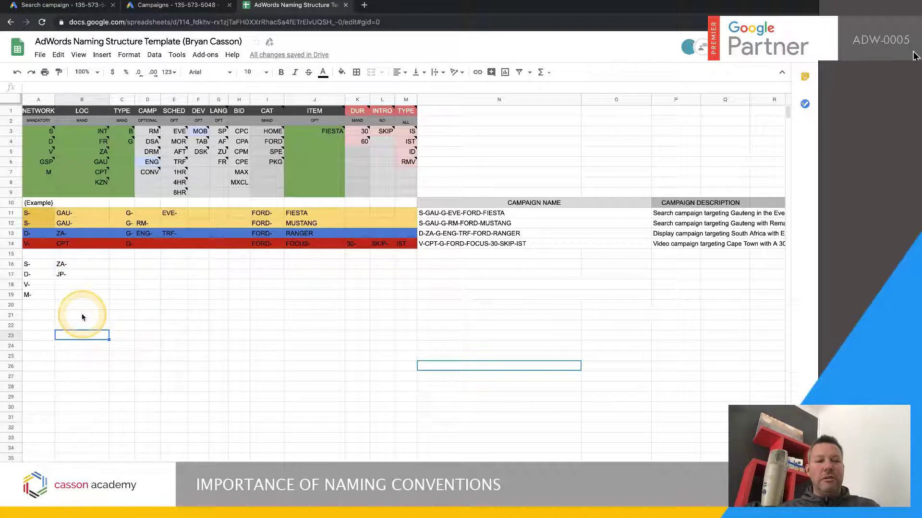
click(80, 285)
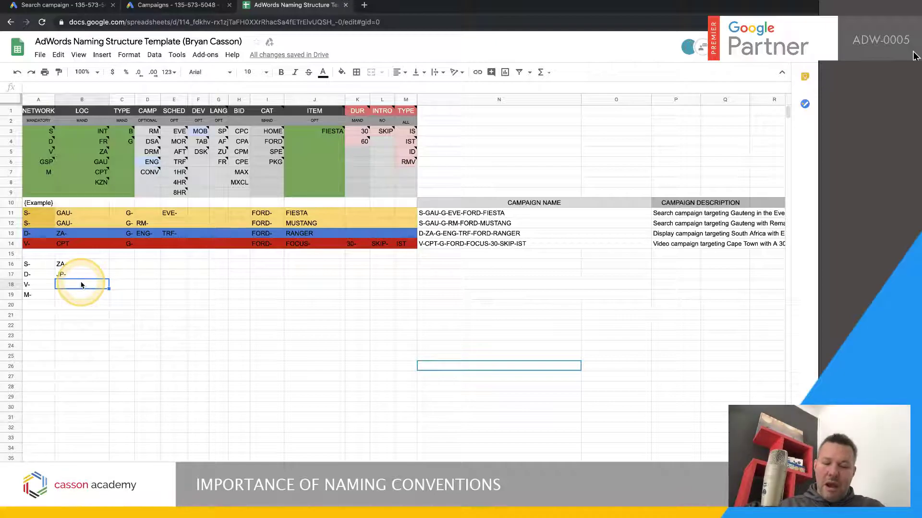
click(81, 285)
text(INT-)
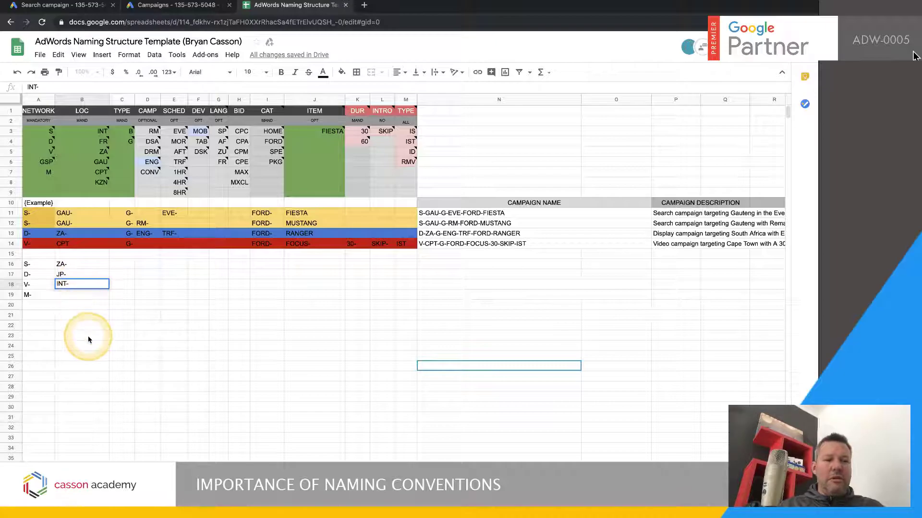
click(70, 325)
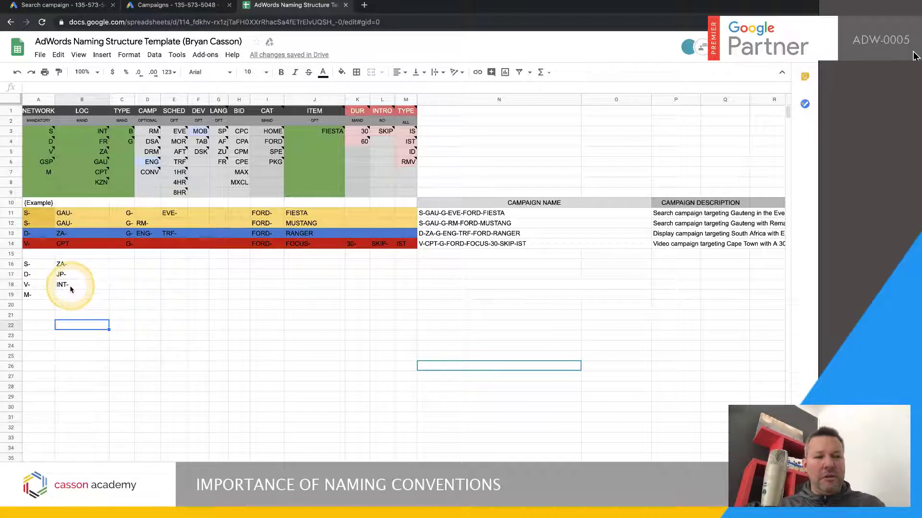
Enter the type codes G- in C16 and B- in C17
click(121, 264)
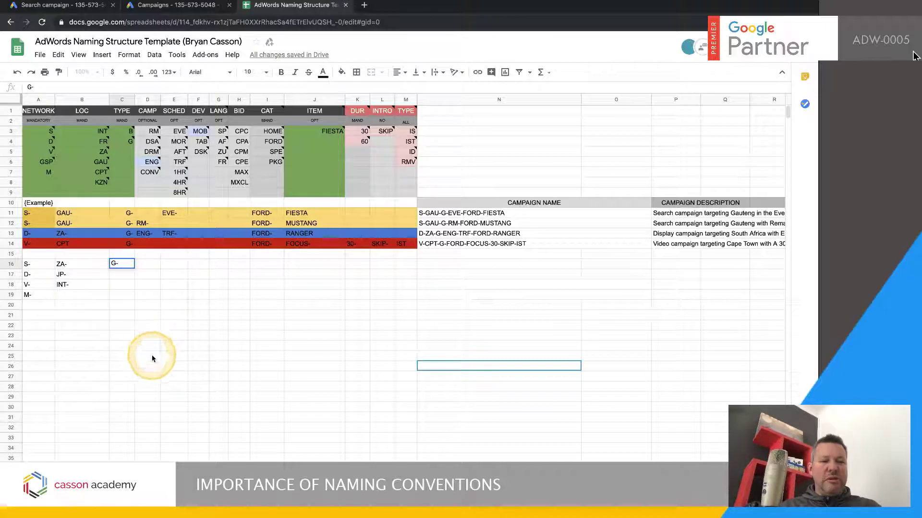
click(152, 355)
click(121, 275)
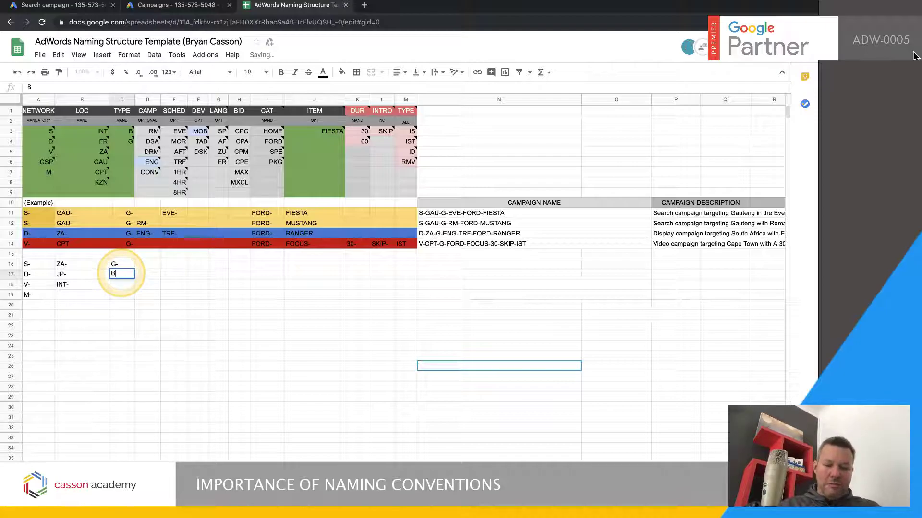
click(153, 323)
click(116, 267)
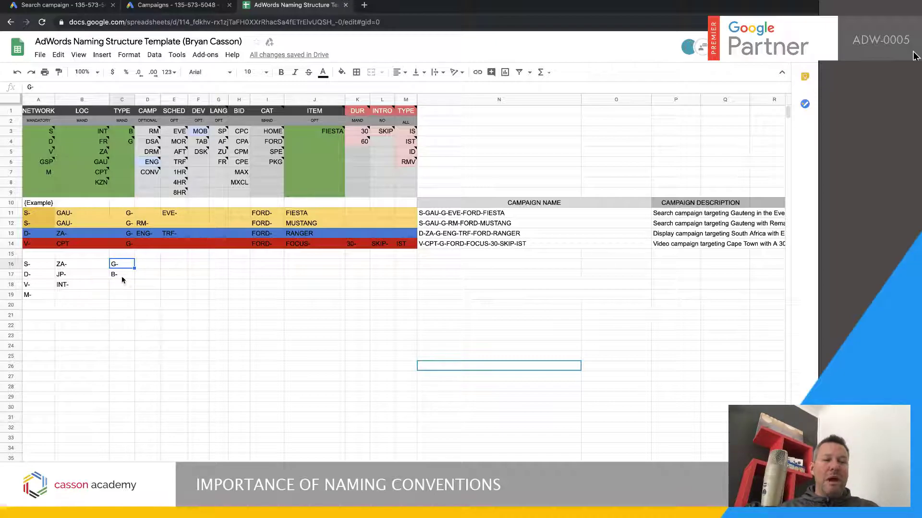
click(118, 275)
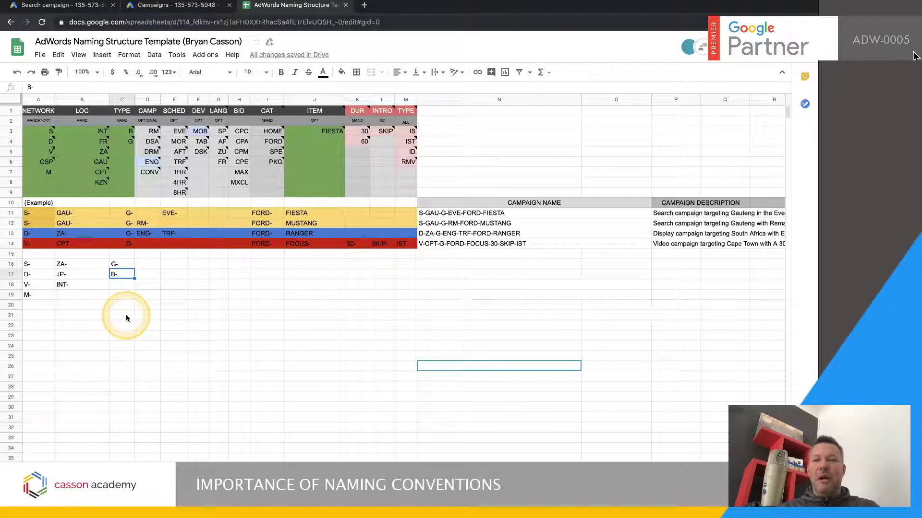
click(116, 276)
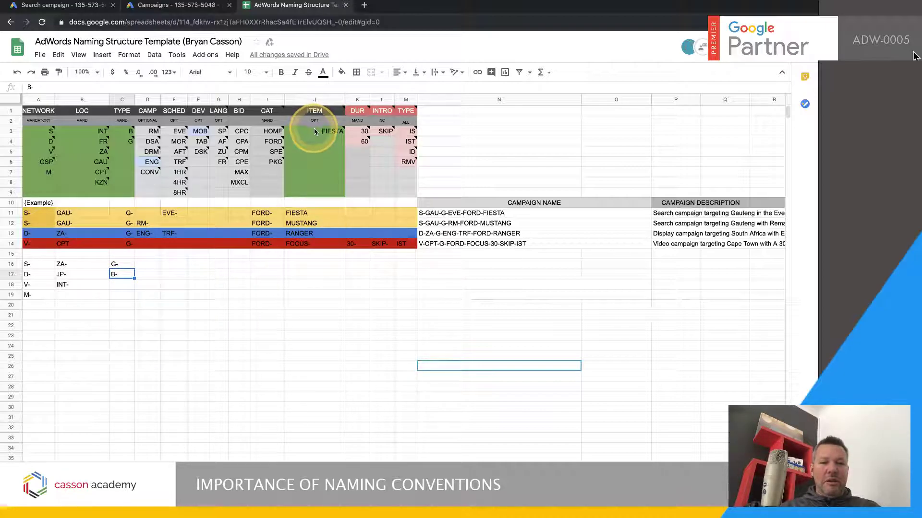
Enter ADW-TRAINING as the item name in cell J16
click(312, 267)
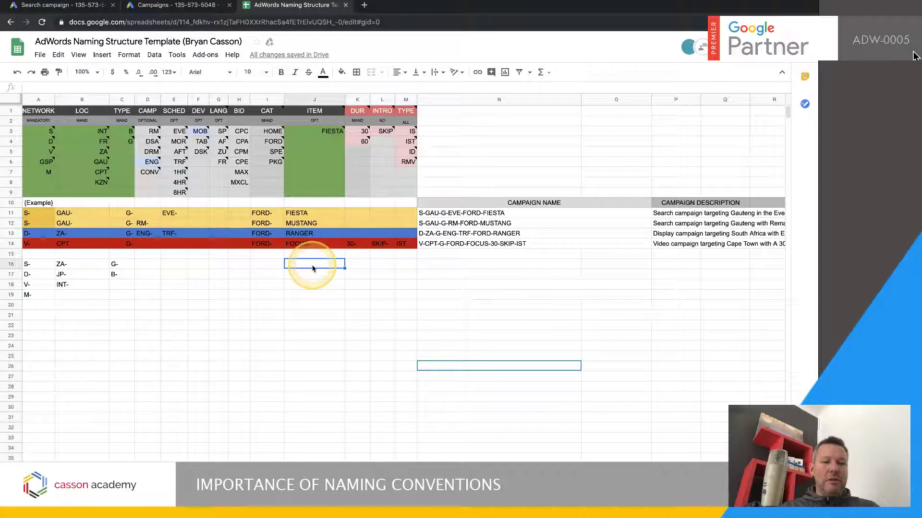
text(ADW-)
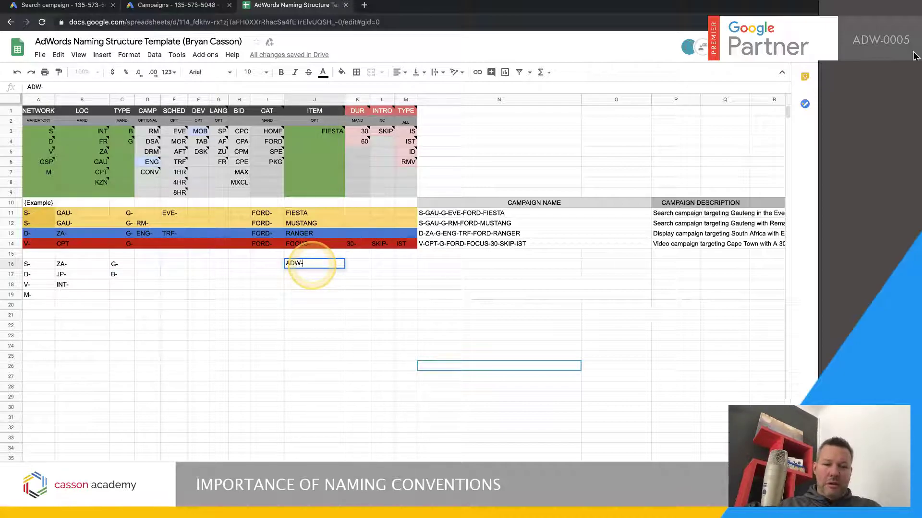
text(TRAINING)
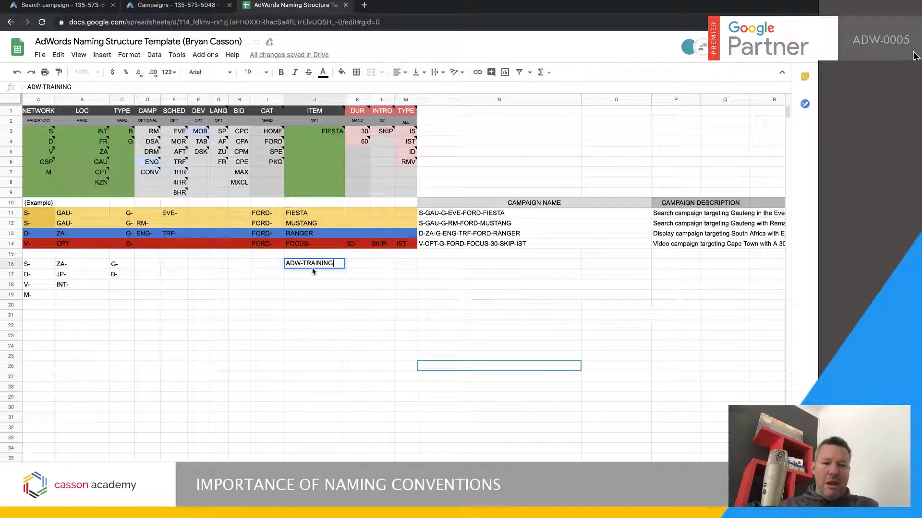
click(327, 344)
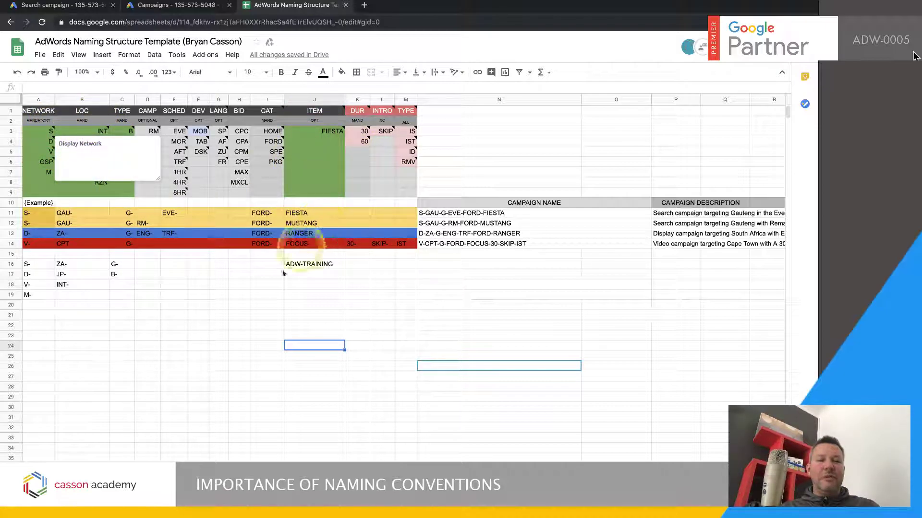
click(240, 314)
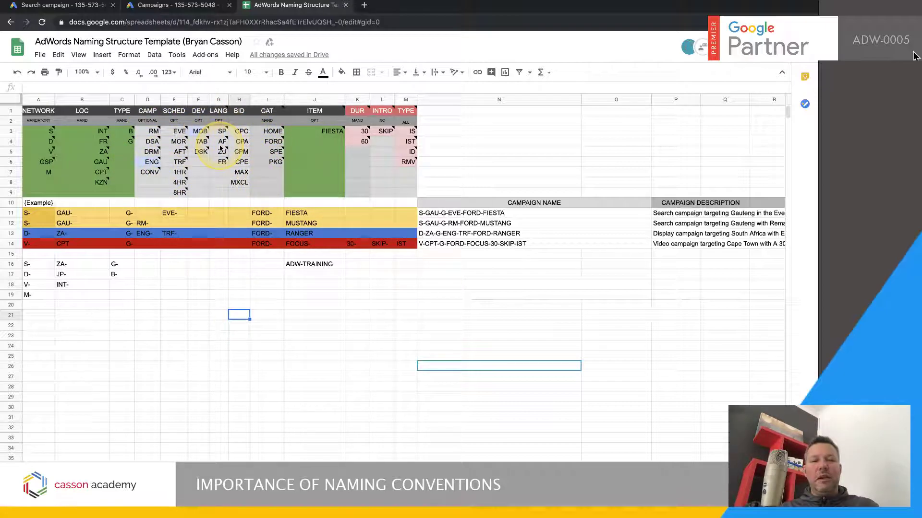
click(239, 386)
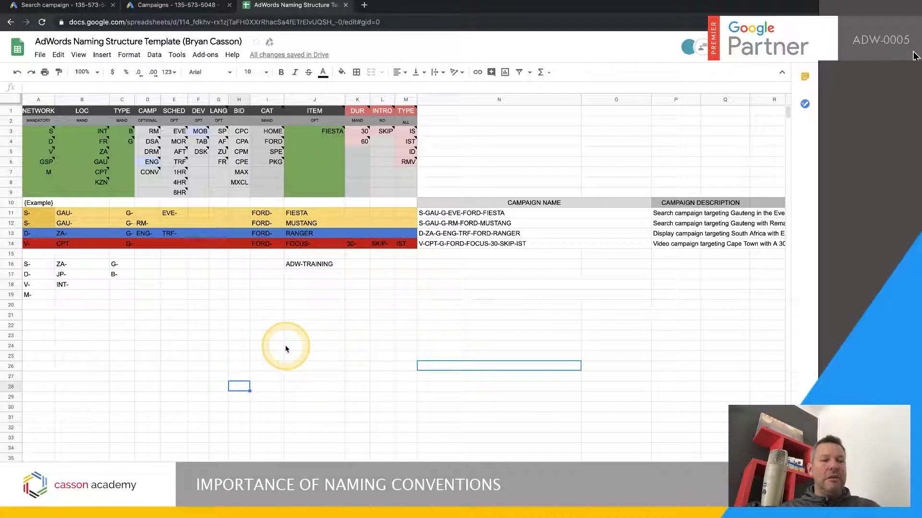
Copy the naming row A16:J16 and paste it as the campaign name in the new Google Ads search campaign
drag(322, 271, 48, 268)
key(ctrl+c)
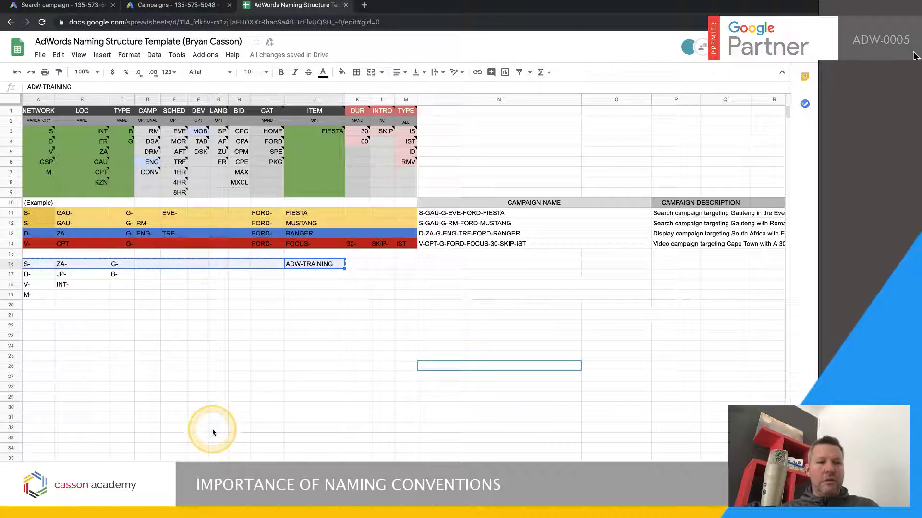
click(82, 6)
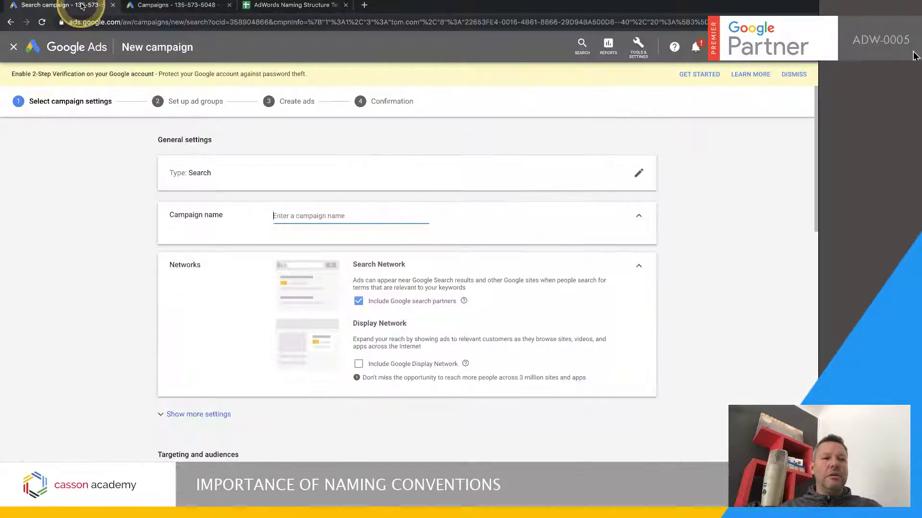
key(ctrl+v)
Remove the gaps between the codes so the campaign name reads S-ZA-G-ADW-TRAINING, and select the whole name
click(381, 216)
key(BackSpace)
key(BackSpace)
key(BackSpace)
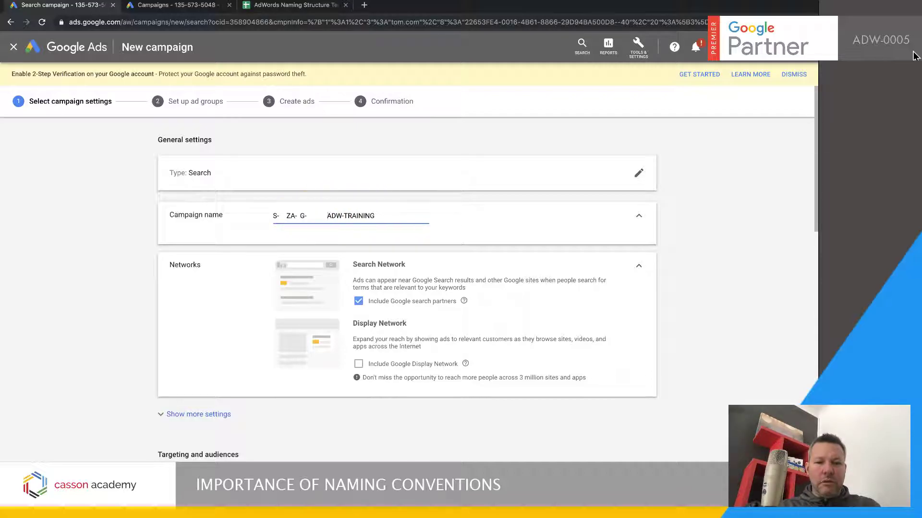
key(BackSpace)
click(307, 216)
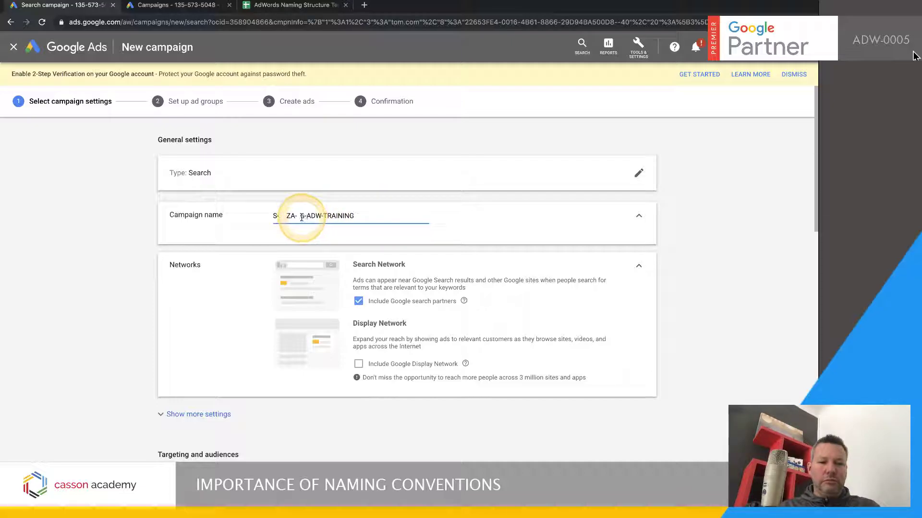
click(286, 216)
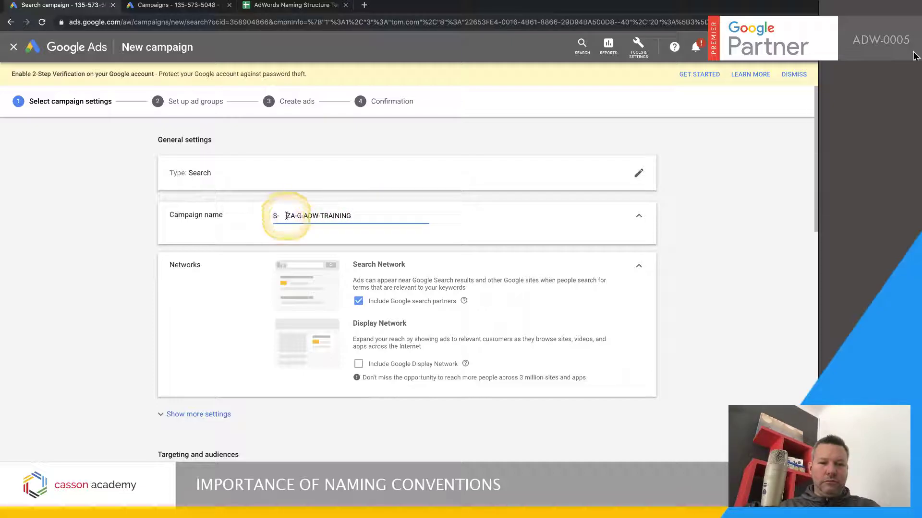
key(BackSpace)
click(347, 217)
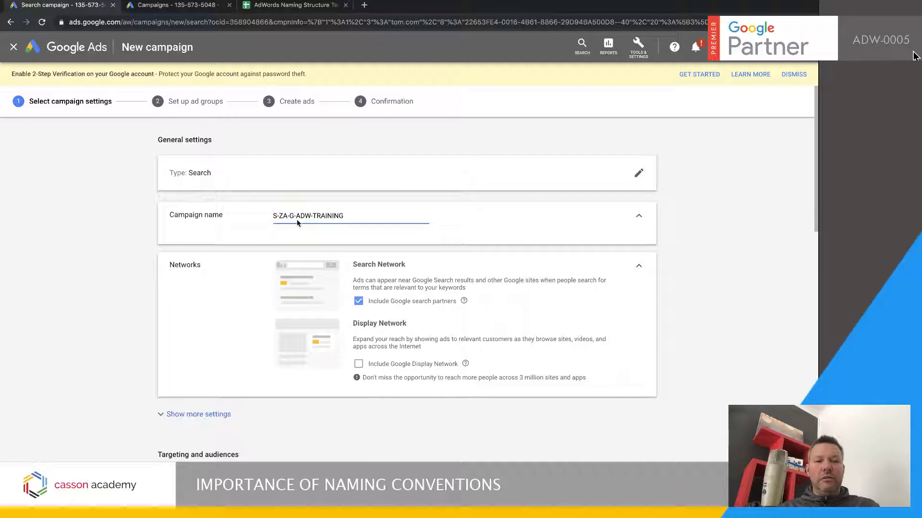
drag(345, 214, 265, 214)
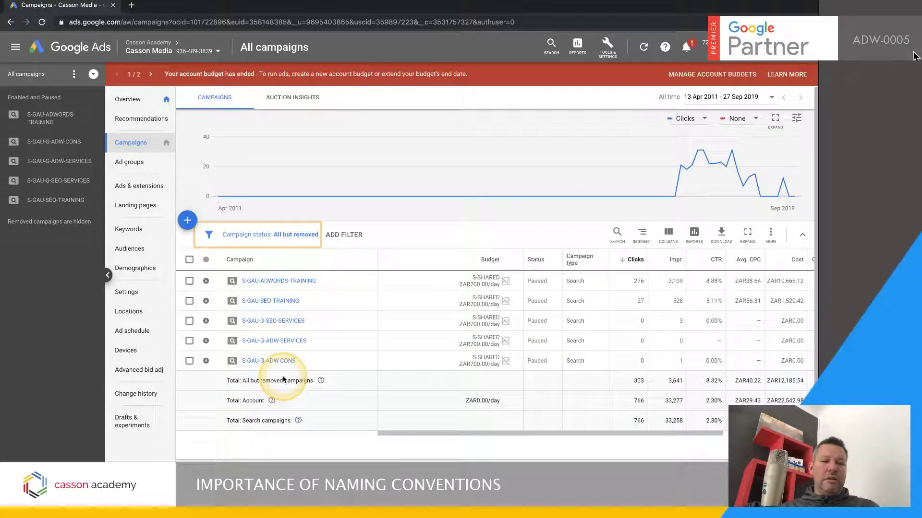
Open the S-GAU-ADWORDS-TRAINING campaign from the existing account's campaign list
click(280, 282)
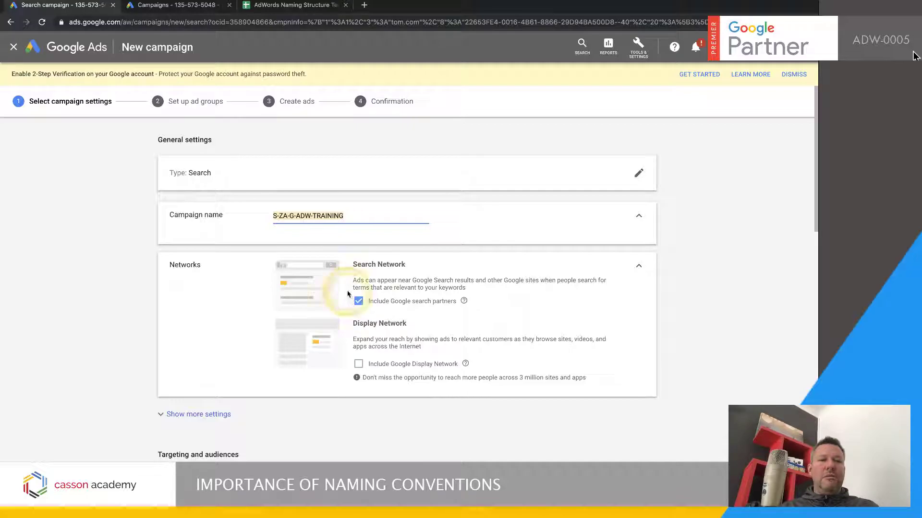
Switch to the AdWords naming structure spreadsheet and enter the campaign code RM- in cell D16
click(295, 6)
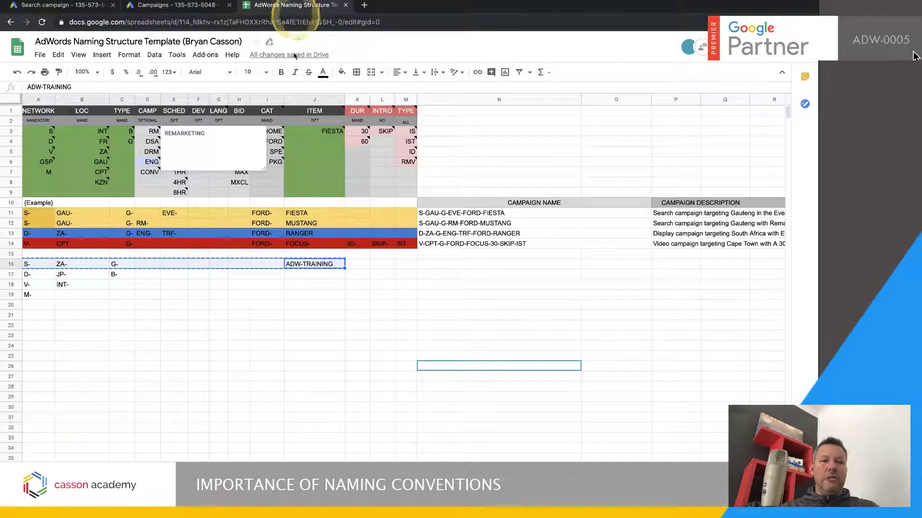
click(245, 346)
click(161, 268)
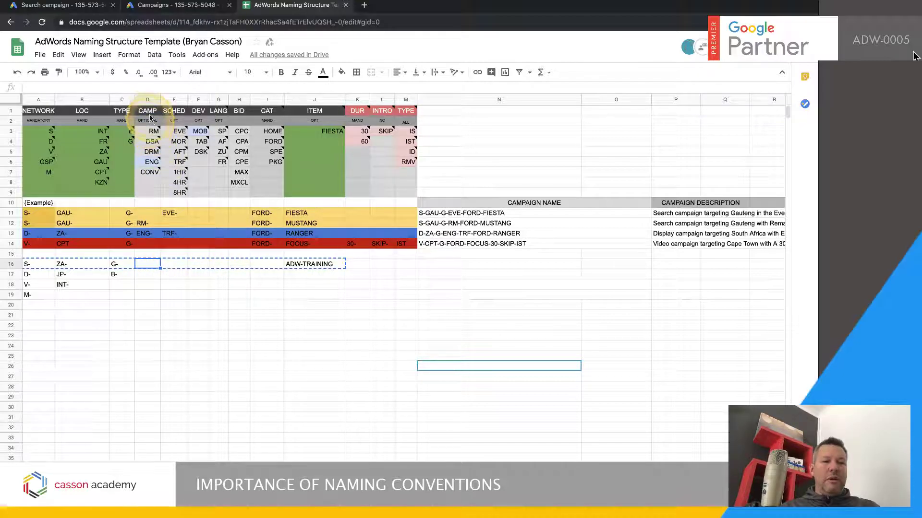
click(164, 328)
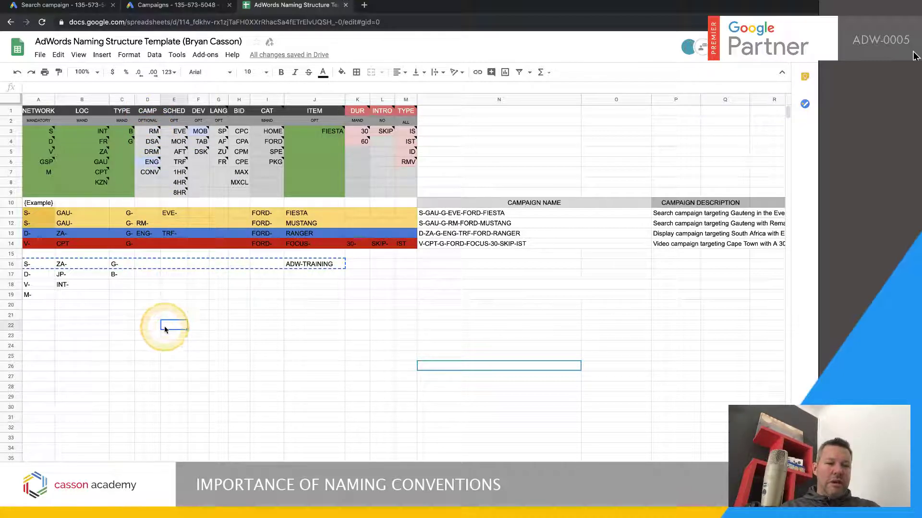
click(147, 267)
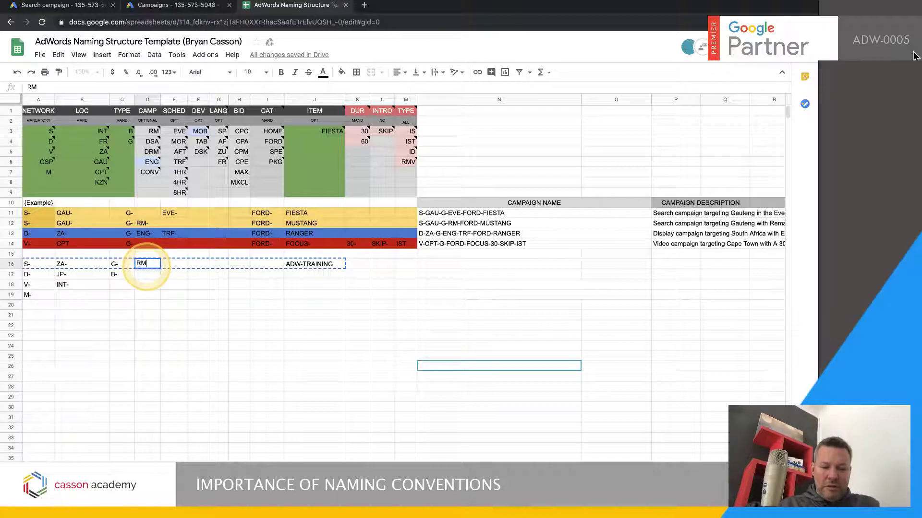
text(RM-)
click(169, 317)
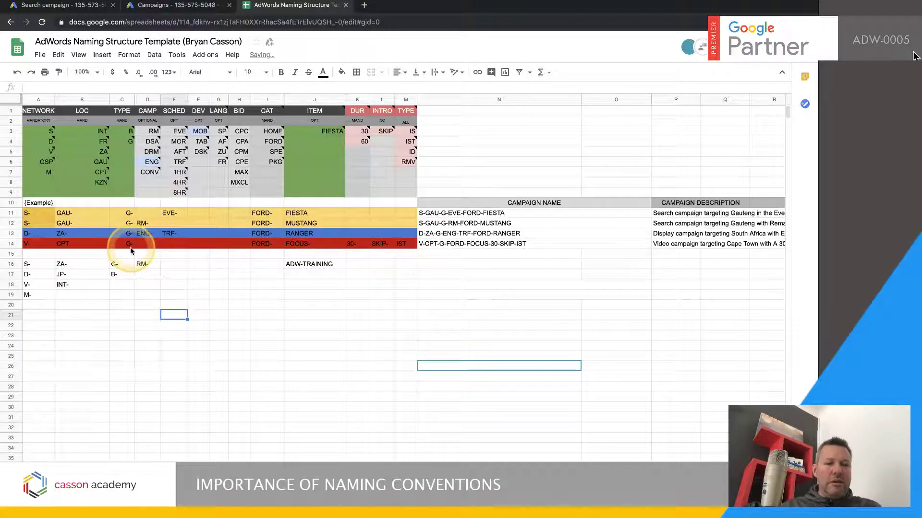
Enter the campaign codes DSA- in cell D17 and ENG- in cell D18
click(147, 276)
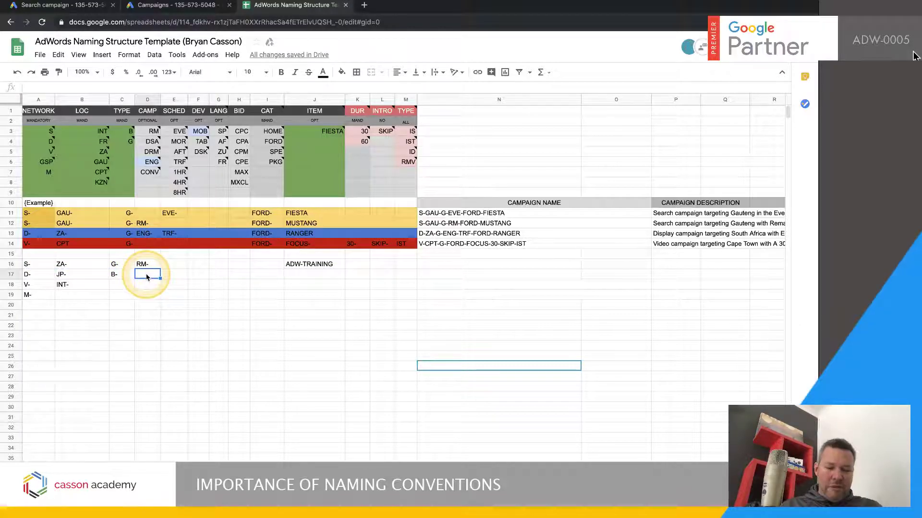
text(DSA-)
click(156, 347)
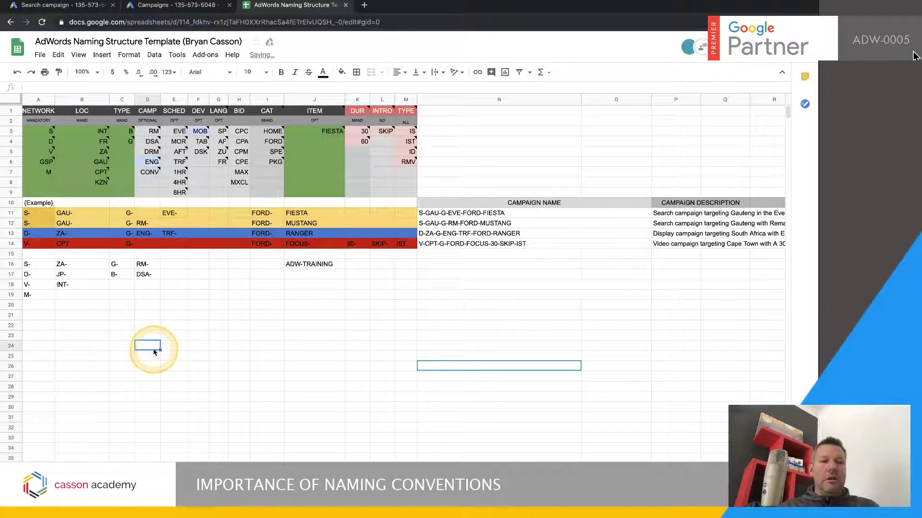
click(148, 286)
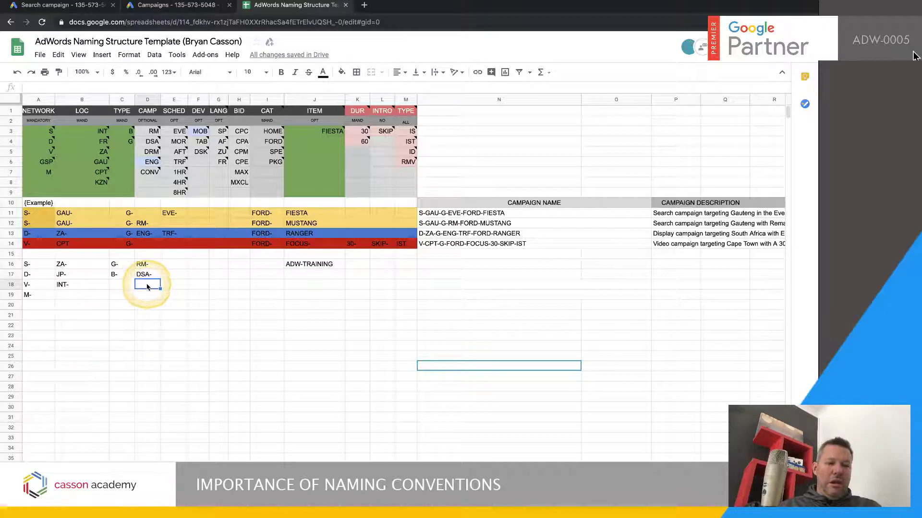
text(ENG-)
click(168, 346)
click(147, 288)
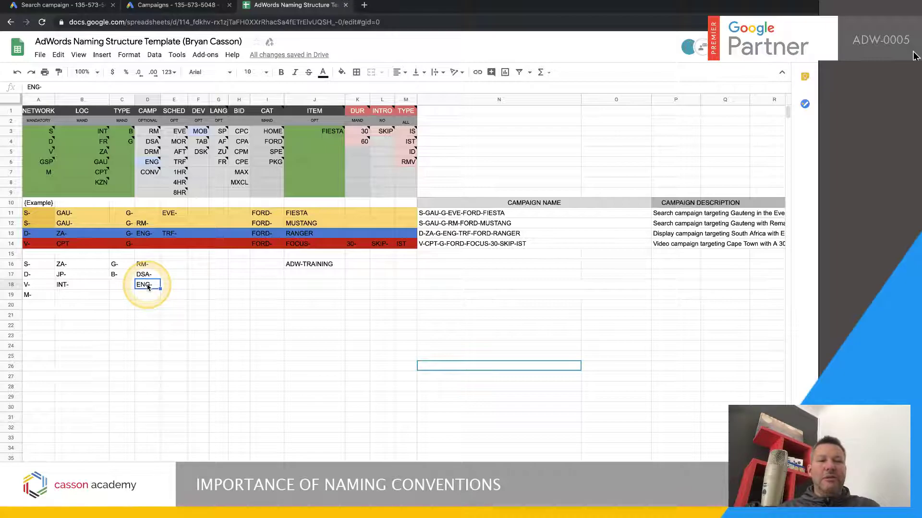
click(219, 326)
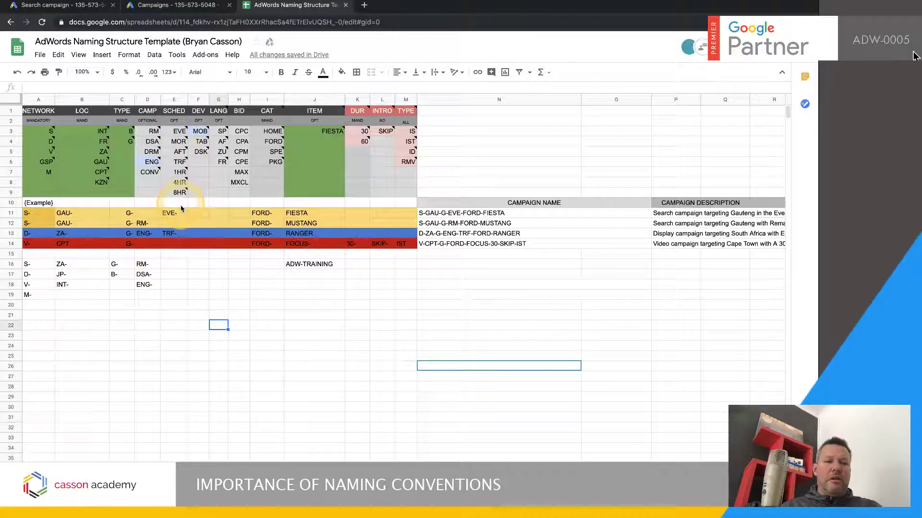
Enter the schedule codes EVE- in cell E16 and TRF- in cell E17
click(170, 265)
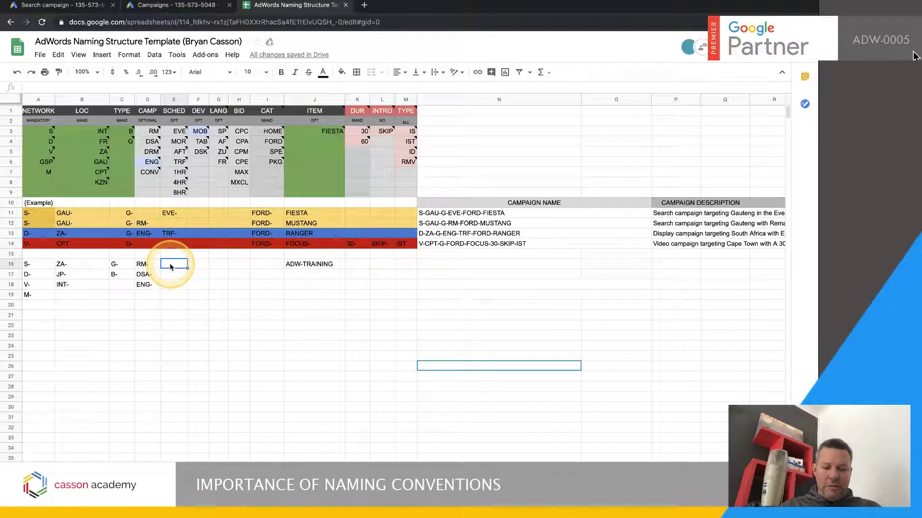
text(EVE-)
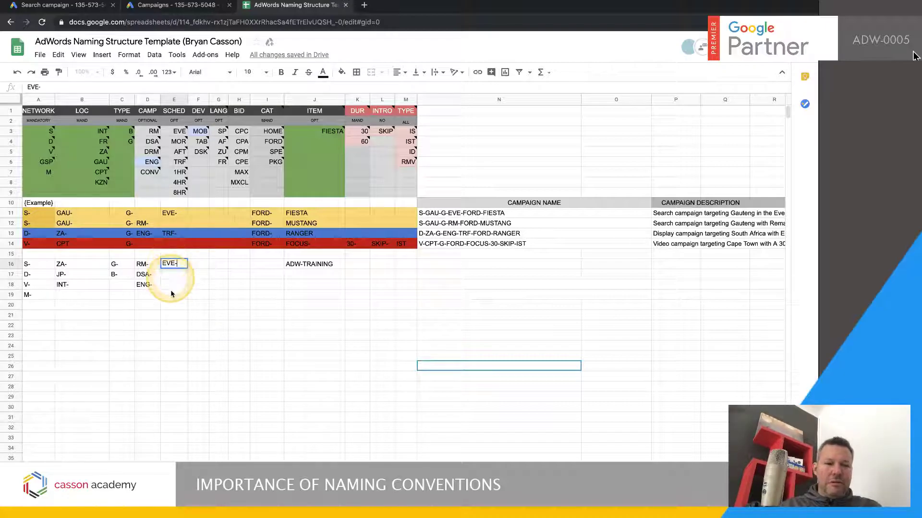
click(175, 344)
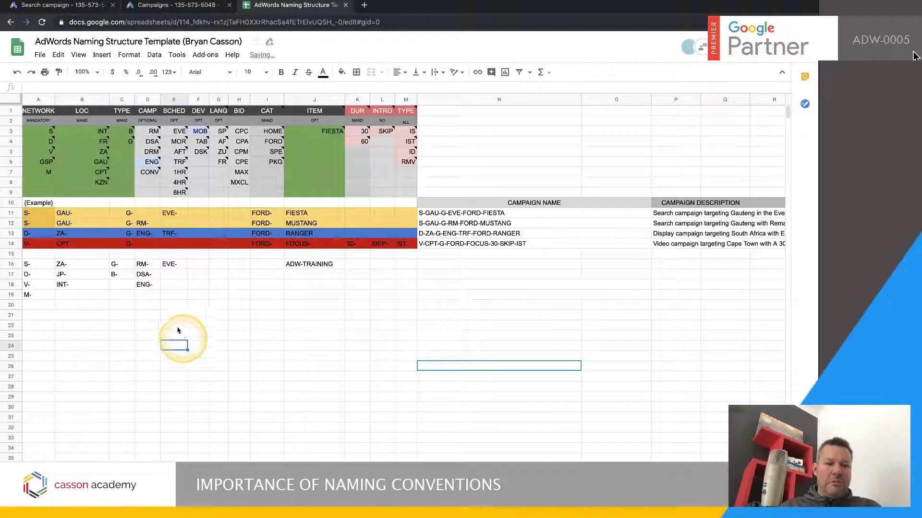
click(167, 277)
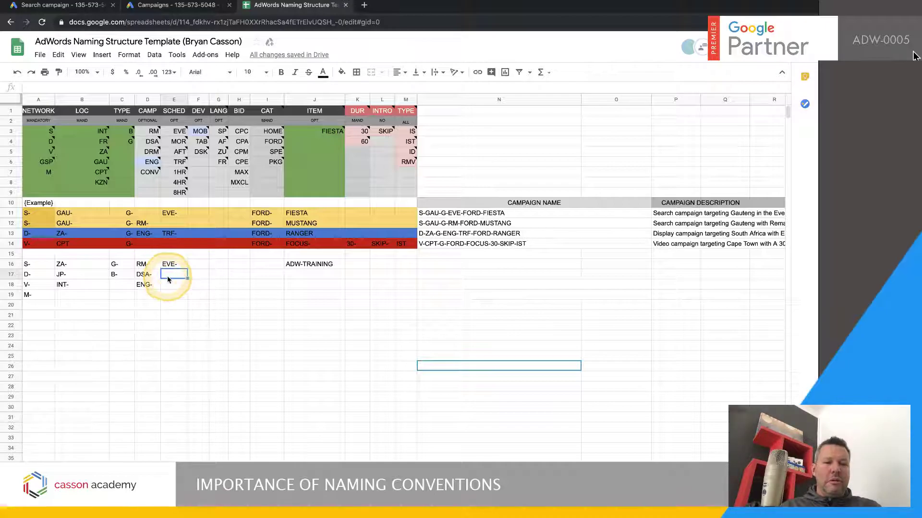
text(TRF-)
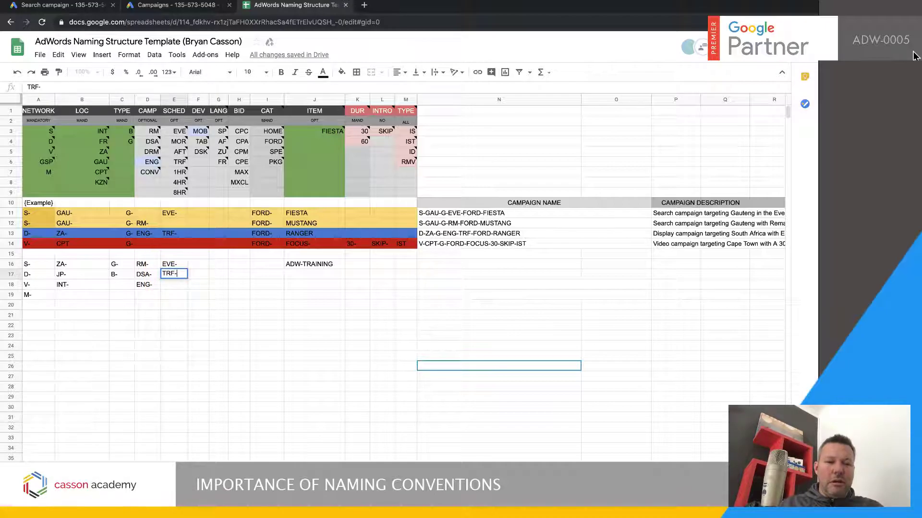
click(194, 356)
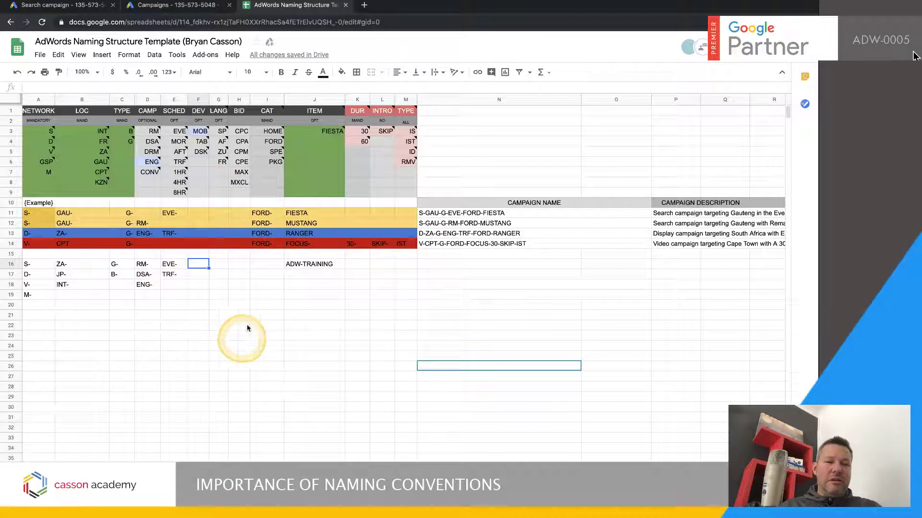
Enter the device code MOB- in cell F16 and the language code AF- in cell G16
text(MOB-)
click(220, 325)
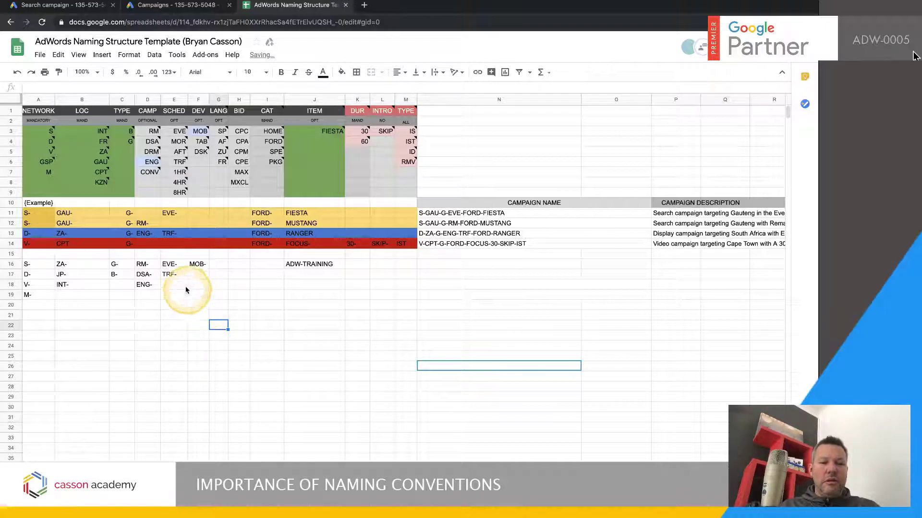
click(200, 268)
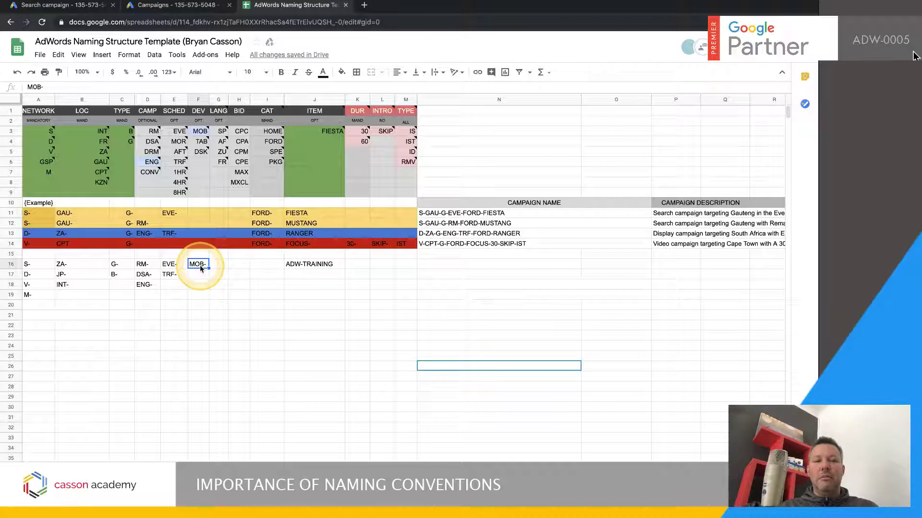
click(221, 324)
click(222, 268)
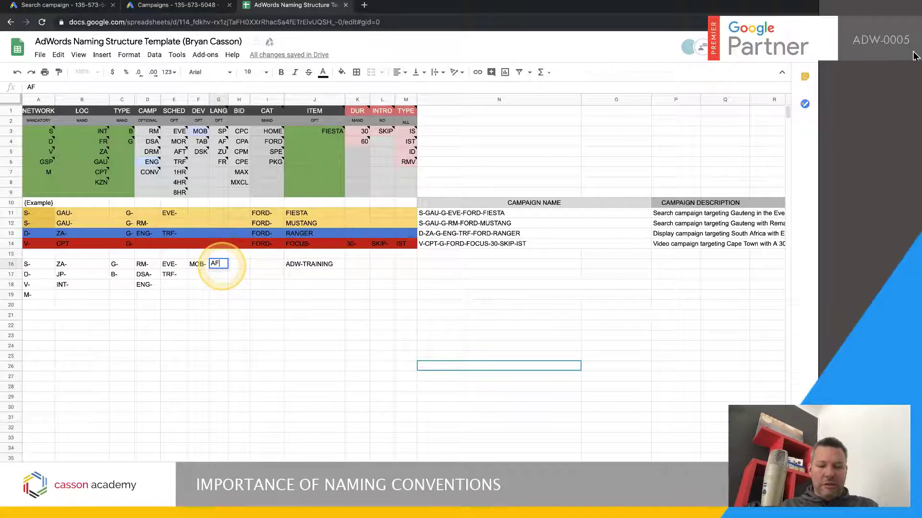
text(AF-)
click(239, 366)
click(219, 267)
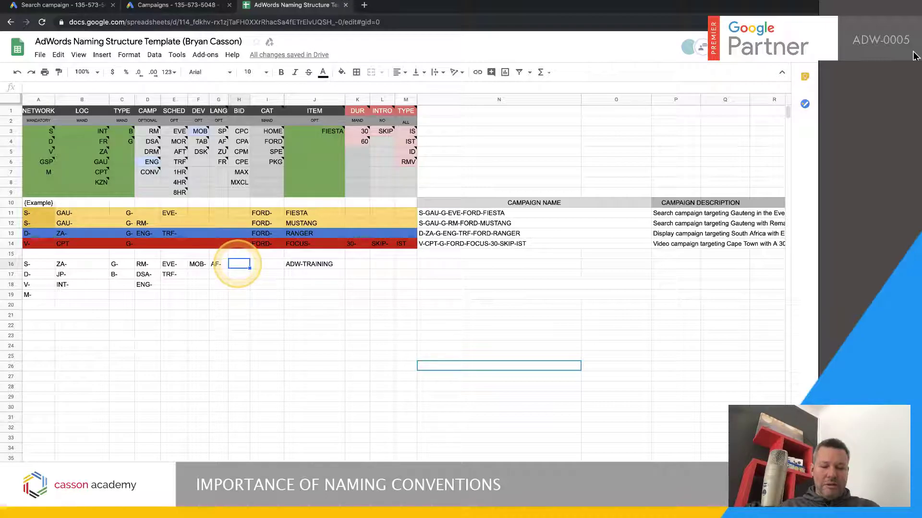
Enter the bid codes CPC-, CPA- and CPE in cells H16 through H18
click(238, 264)
text(CPC-)
click(237, 345)
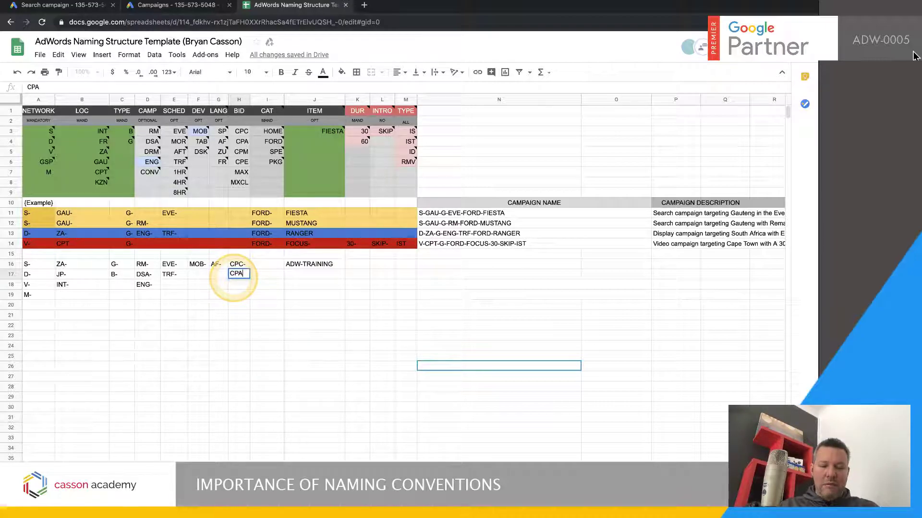
click(234, 274)
text(CPA-)
click(230, 352)
click(235, 286)
text(CPE)
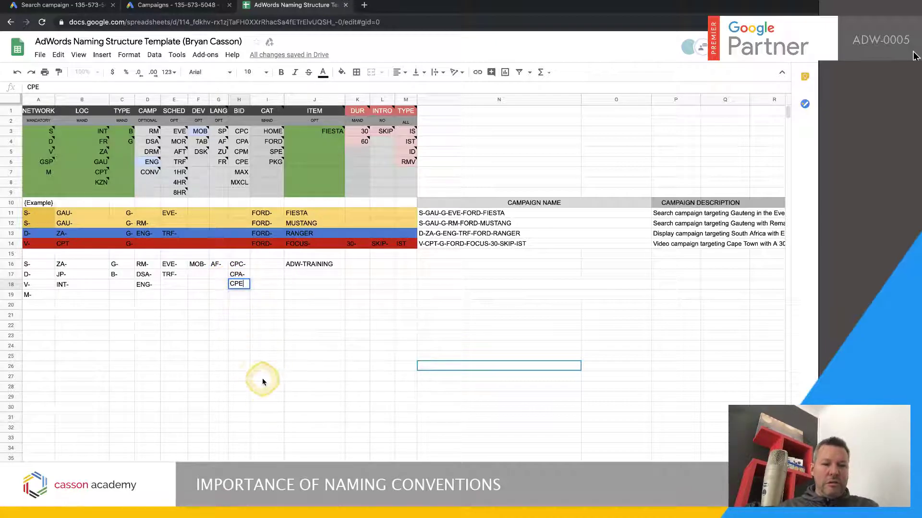
click(262, 378)
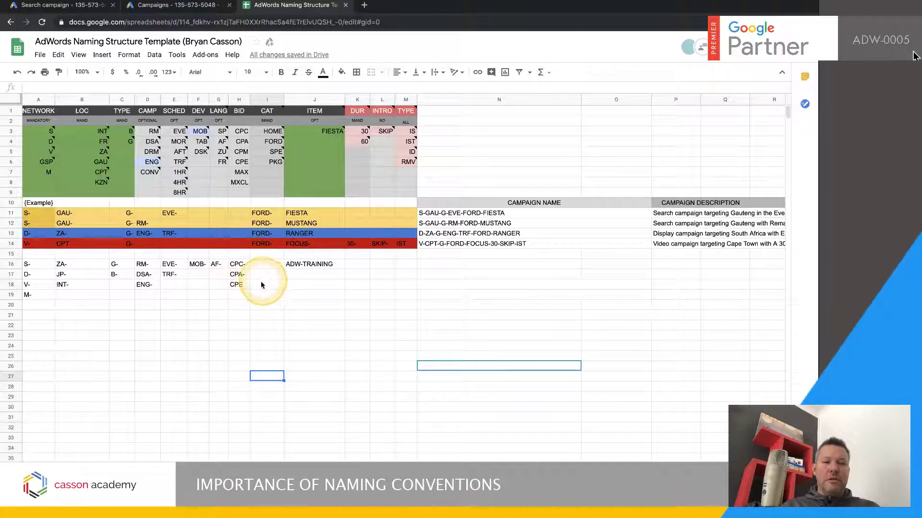
Copy the completed naming row from A16 through J16
click(298, 265)
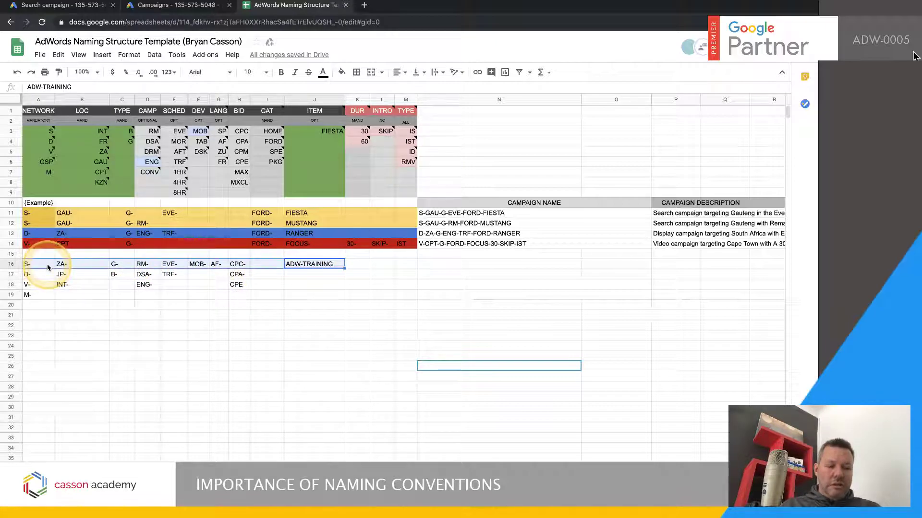
shift+click(29, 266)
key(ctrl+c)
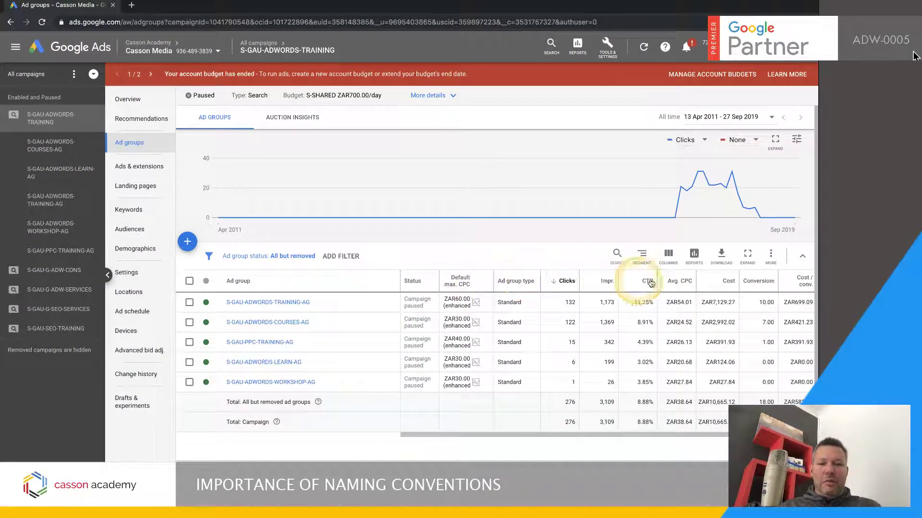
In Google Ads, filter the ad groups of the S-GAU-ADWORDS-TRAINING campaign to names containing GAU
click(617, 253)
text(GAU)
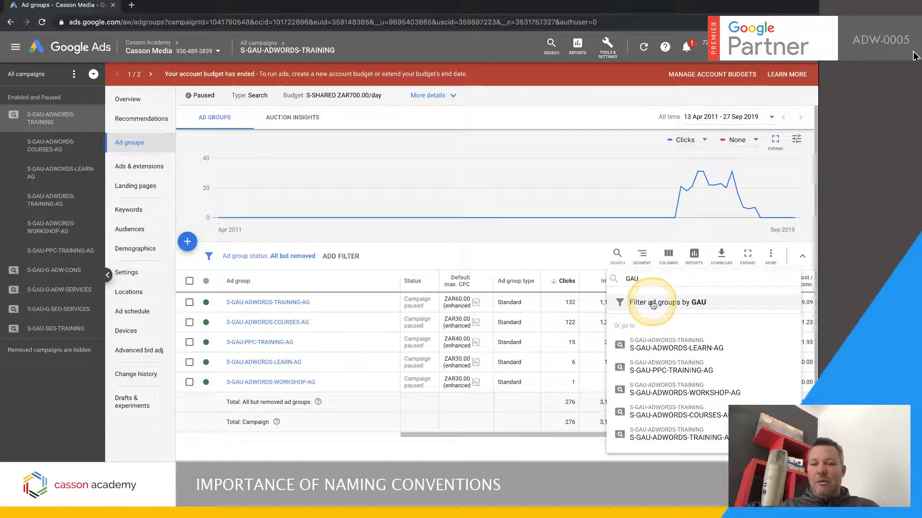
click(653, 303)
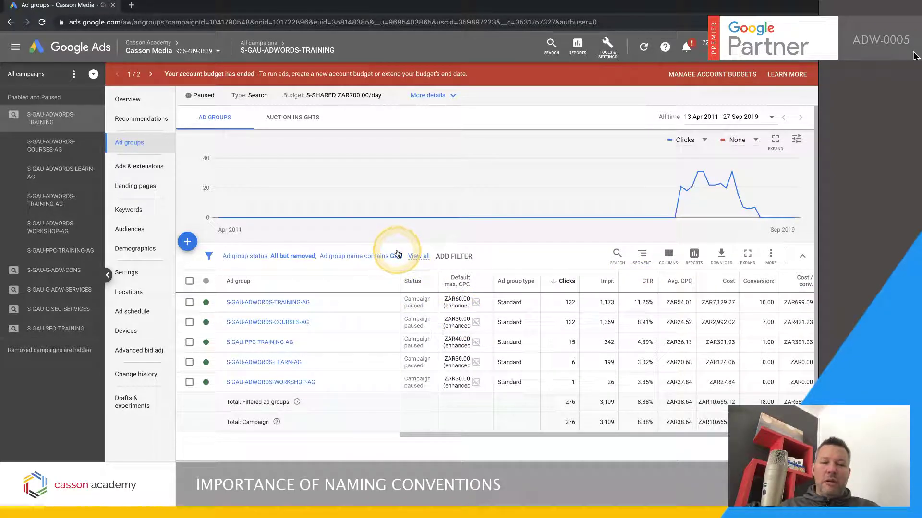